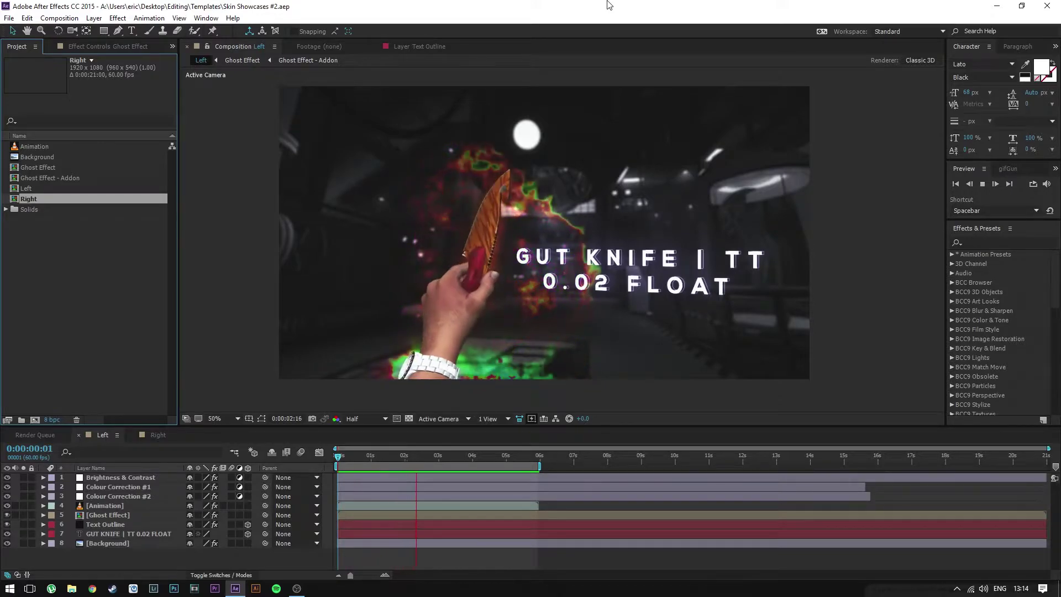
Look through the right-click options for the Animation and Background footage items, then dismiss them
click(102, 324)
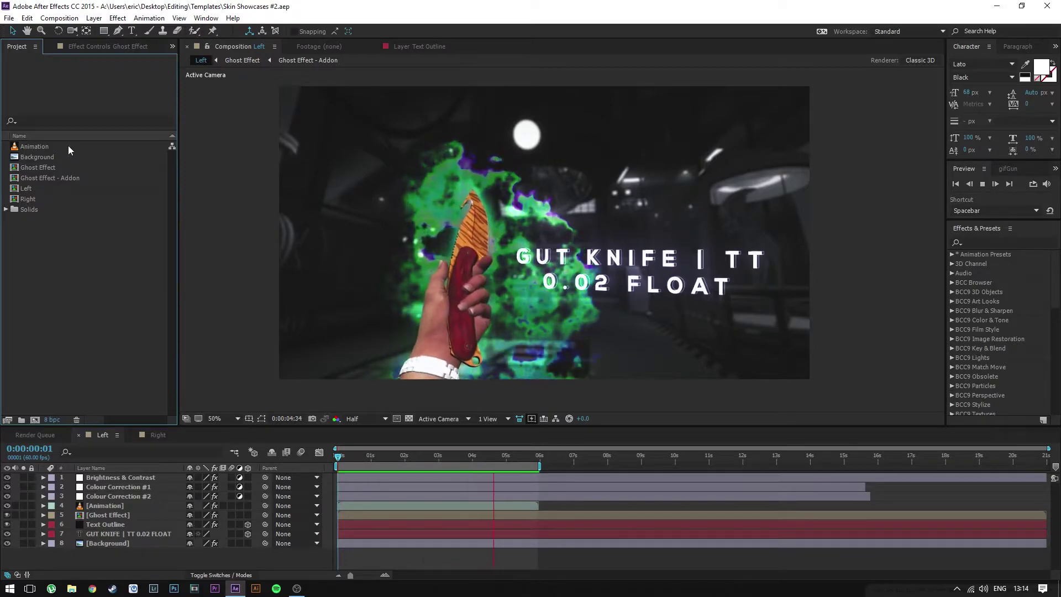
click(35, 146)
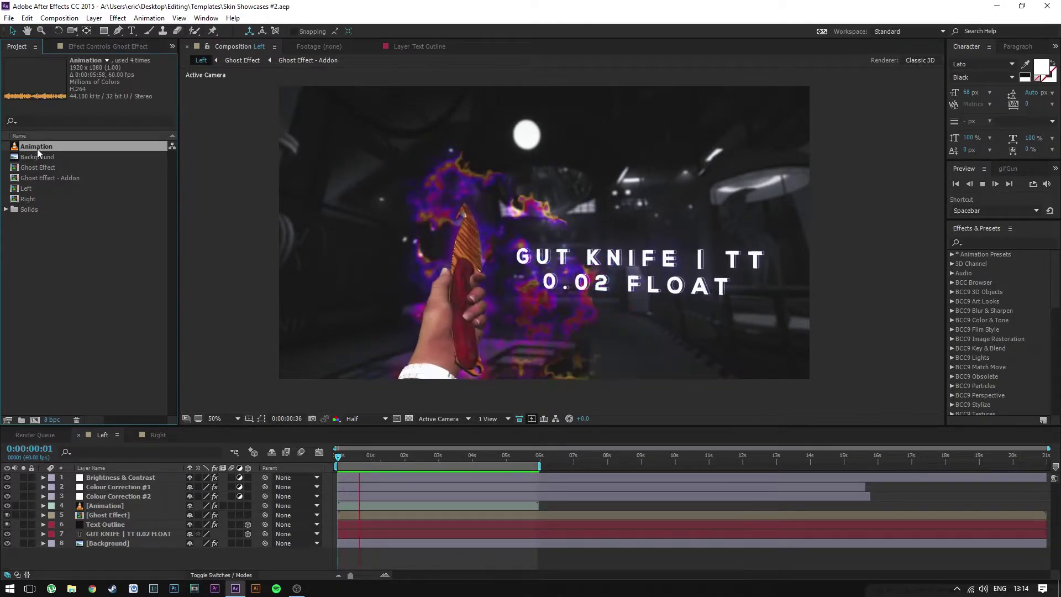
right_click(48, 146)
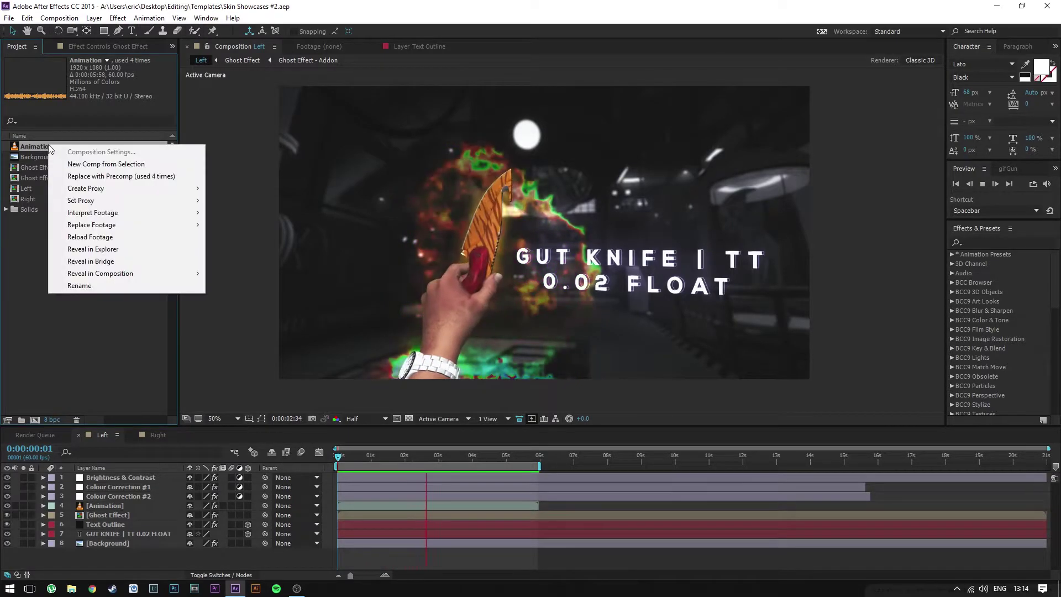
mouse_move(142, 228)
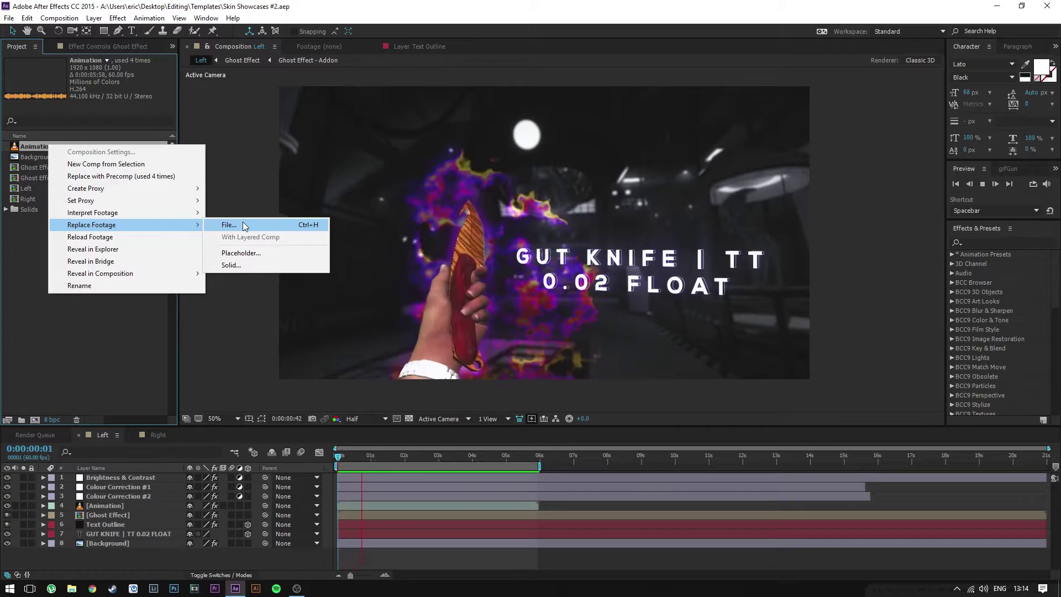
click(144, 379)
right_click(50, 157)
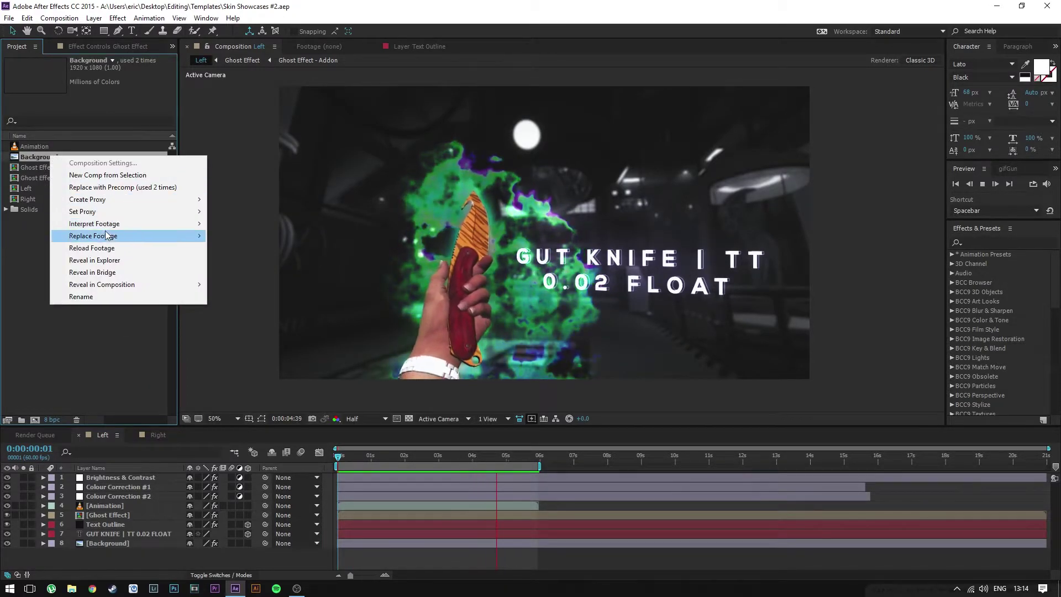
mouse_move(108, 237)
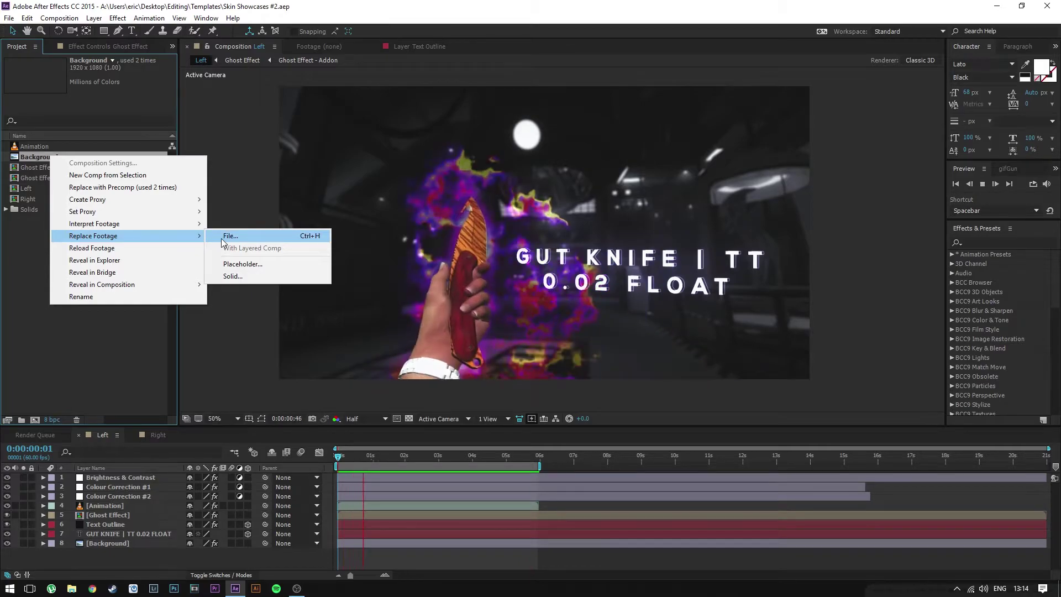
click(135, 331)
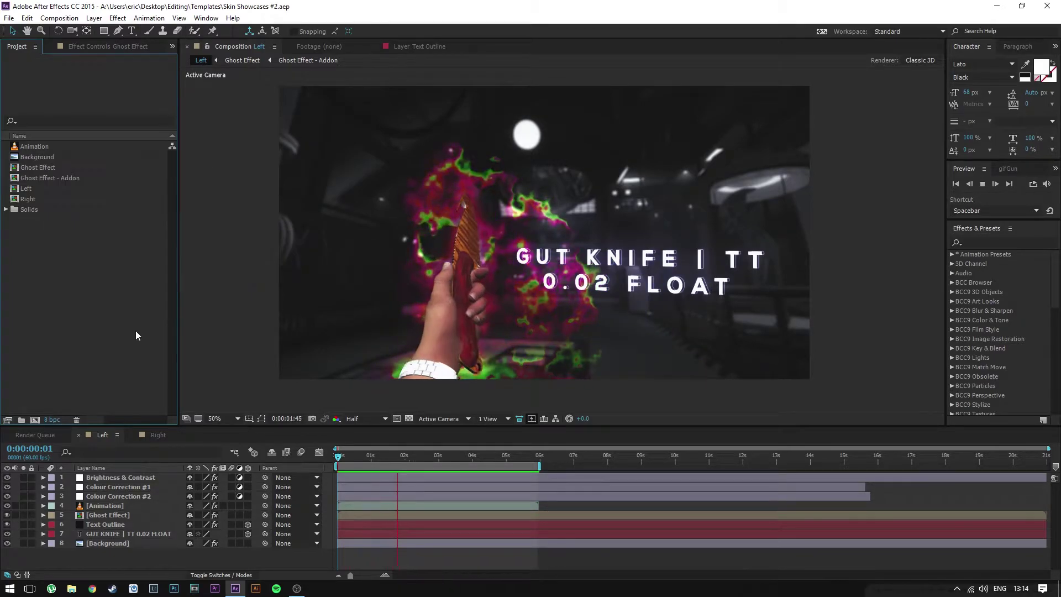
Scale the Background layer from 115% to 145% and stop the preview at 0:00:02:01
click(116, 544)
key(s)
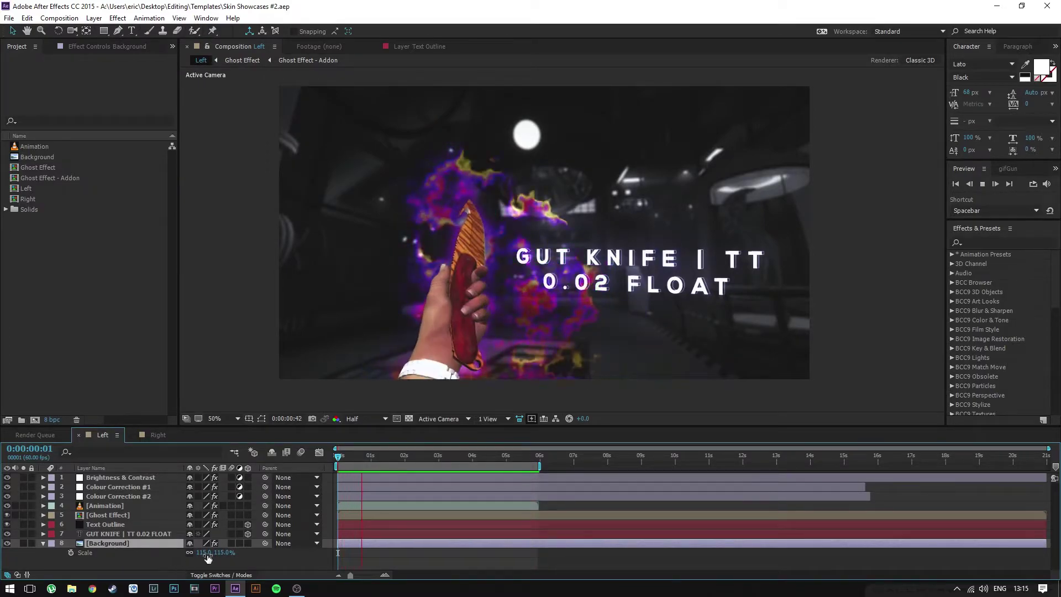
drag(208, 559, 228, 555)
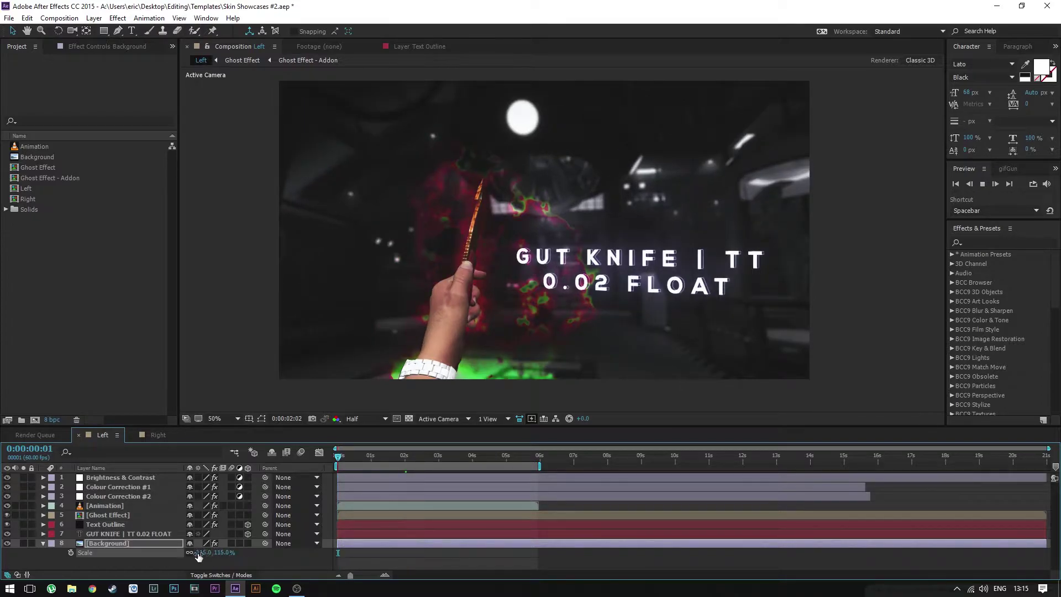
click(43, 543)
click(406, 457)
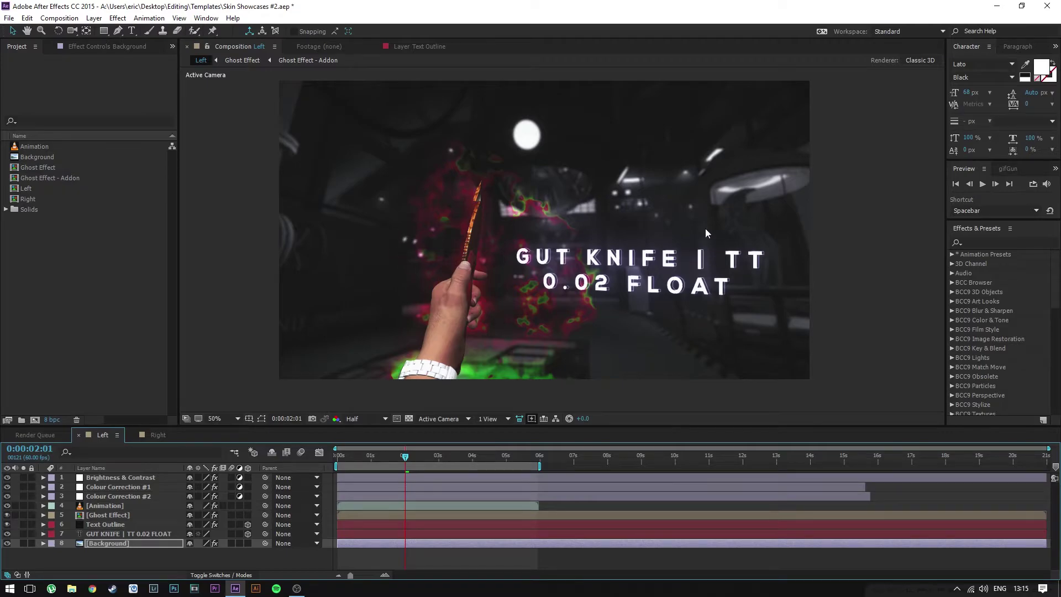
Show the Background layer's effects, collapse Black & White and Brightness & Contrast, and select Camera Lens Blur
click(134, 541)
click(98, 47)
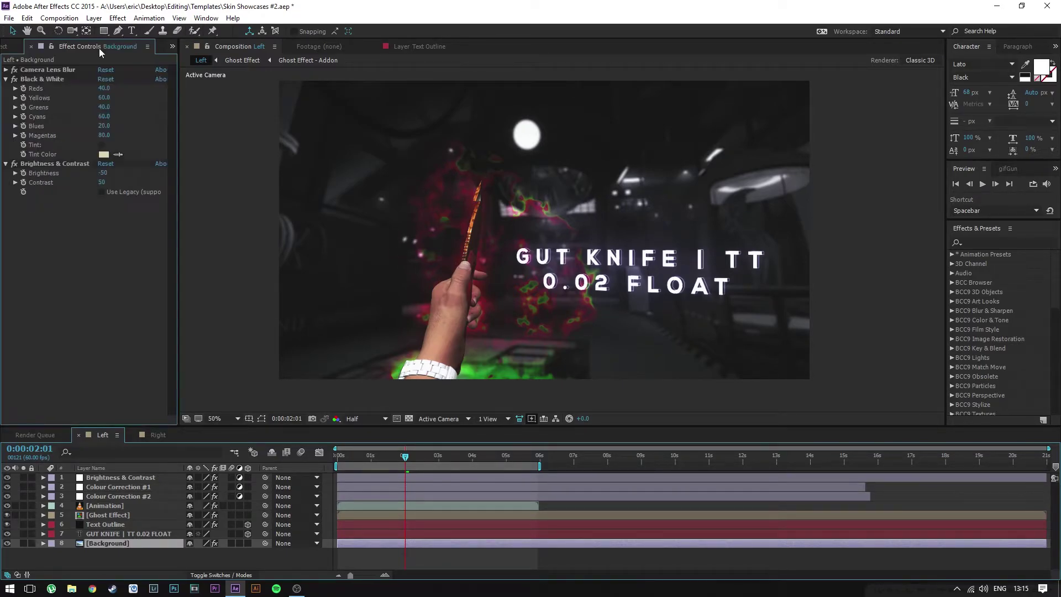
click(6, 79)
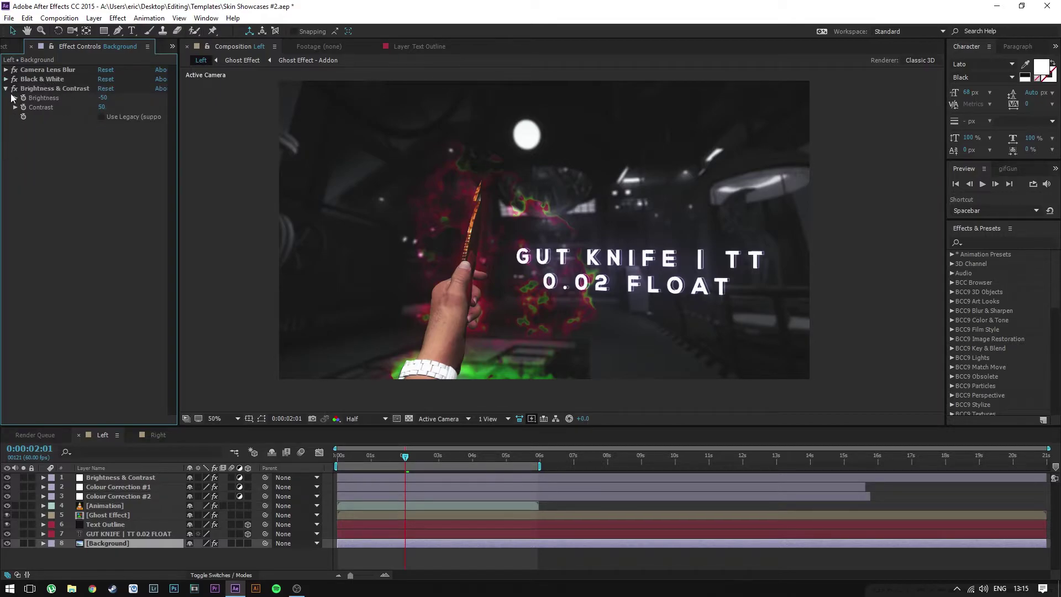
click(6, 88)
click(54, 70)
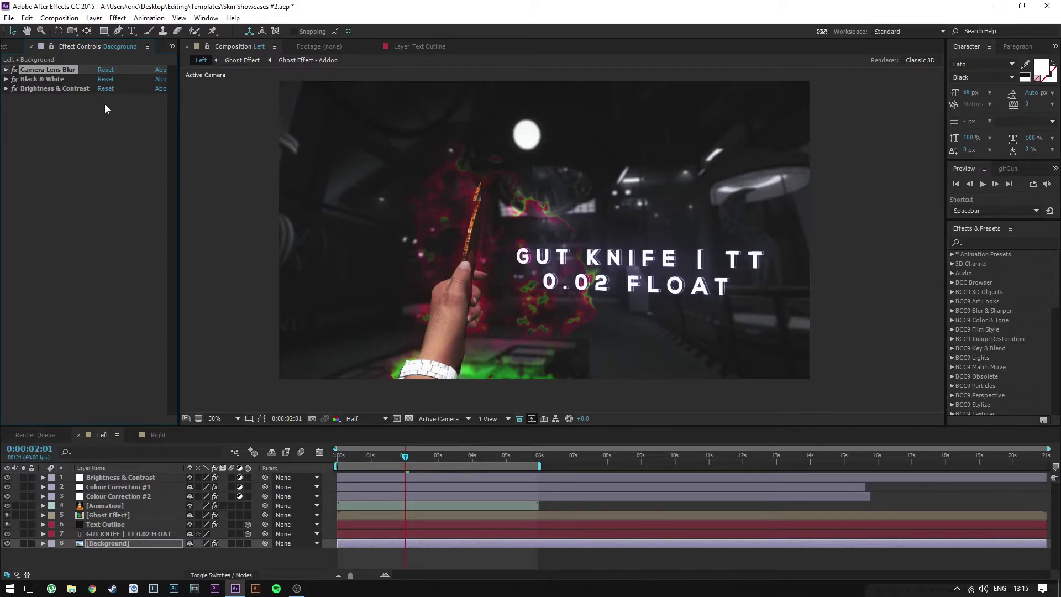
Back in the Project panel, select the Ghost Effect, Ghost Effect - Addon, Animation and Background items and matching layers
click(118, 534)
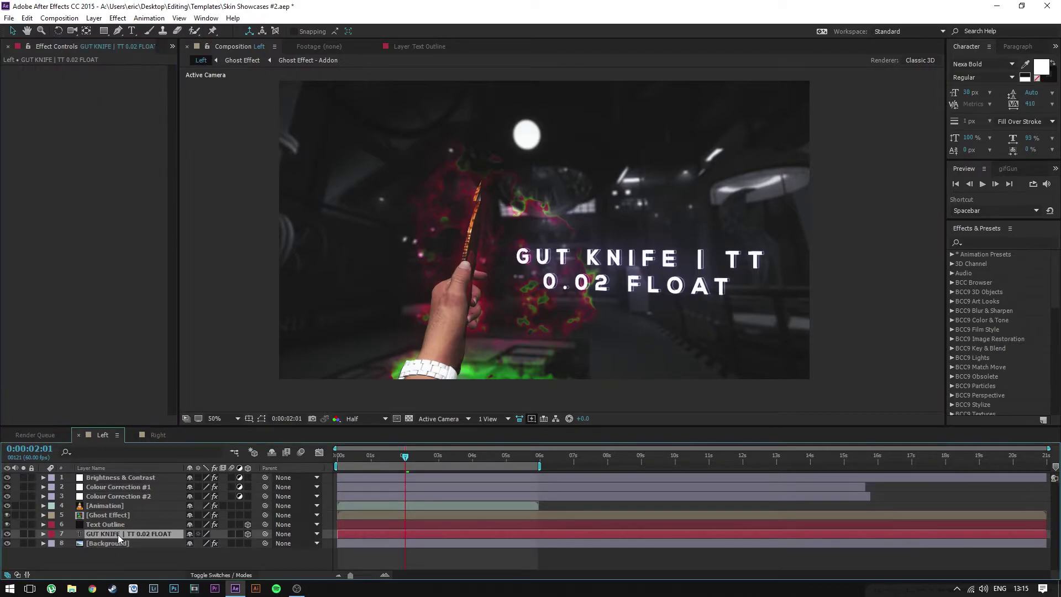
click(172, 48)
click(174, 58)
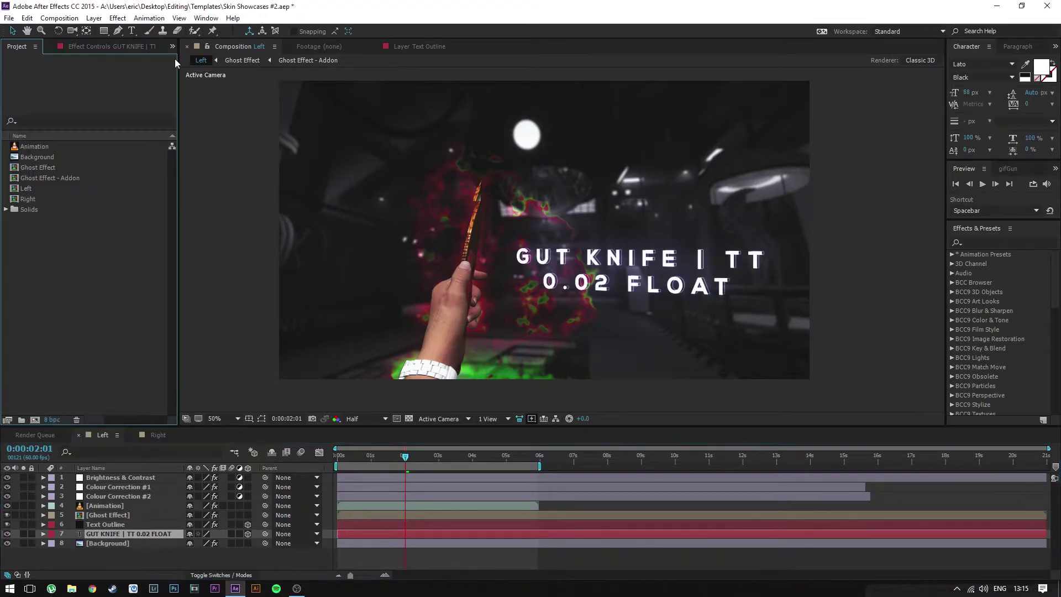
click(45, 166)
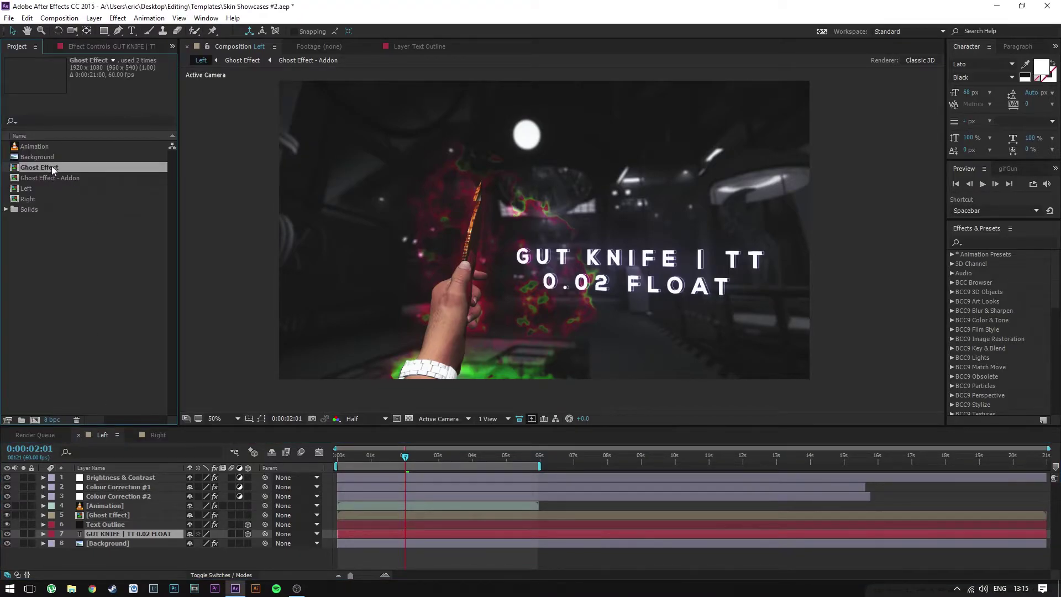
click(54, 177)
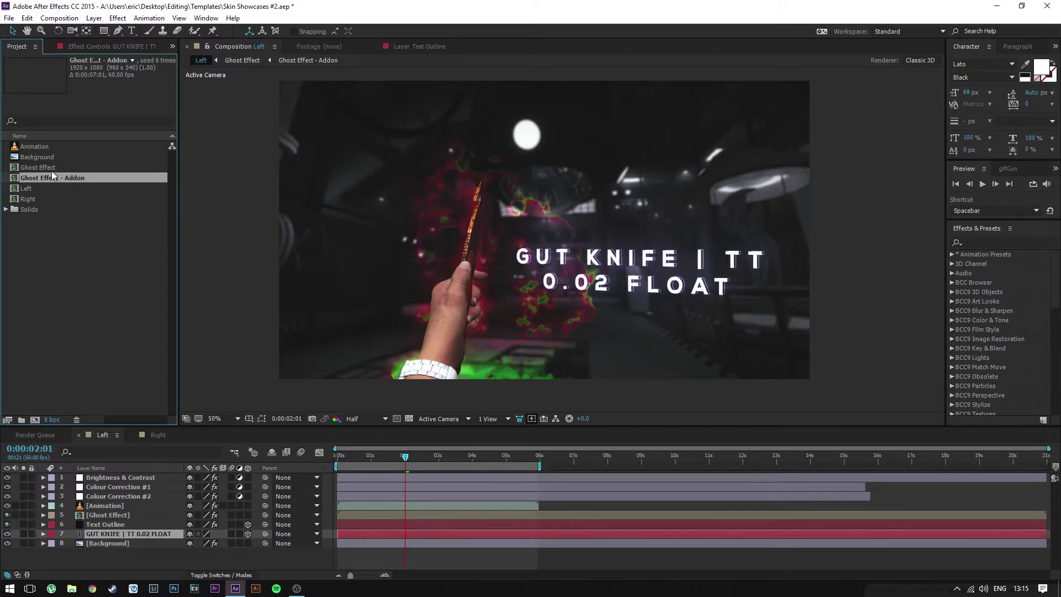
click(120, 505)
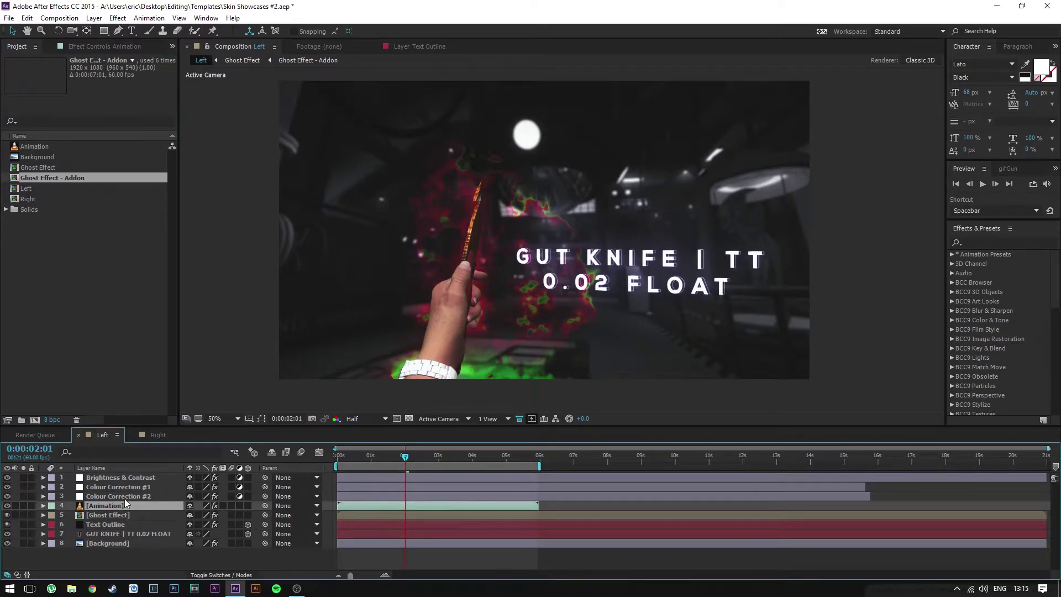
click(51, 147)
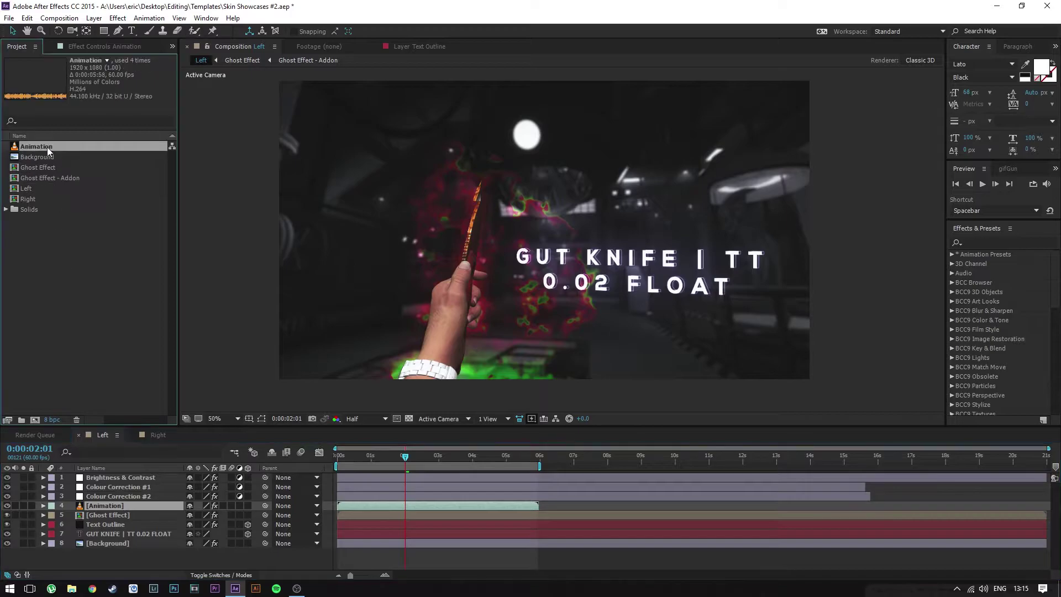
click(107, 515)
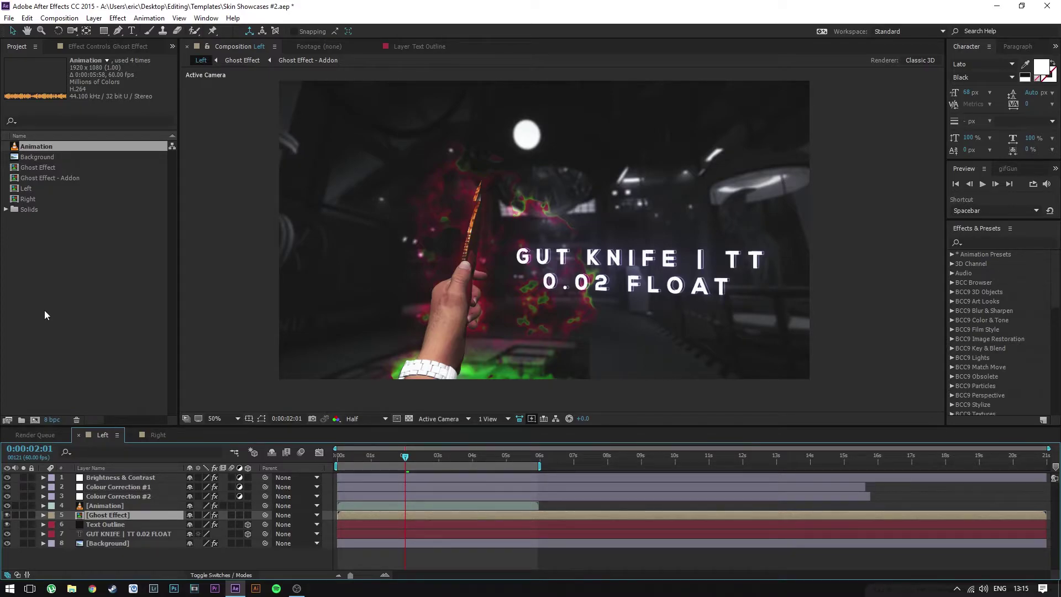
click(53, 157)
click(83, 332)
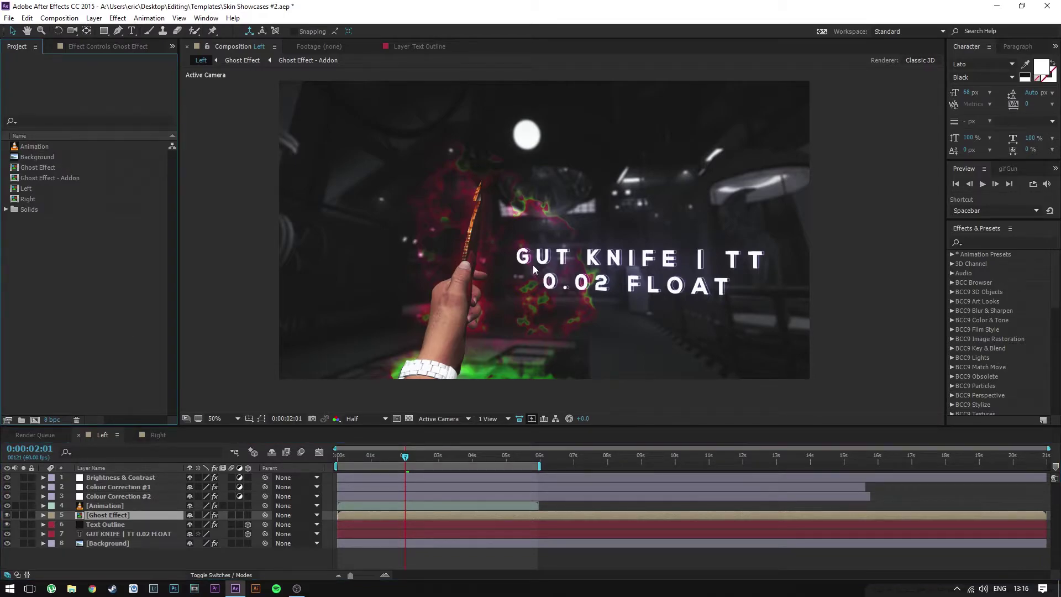
click(121, 525)
click(123, 534)
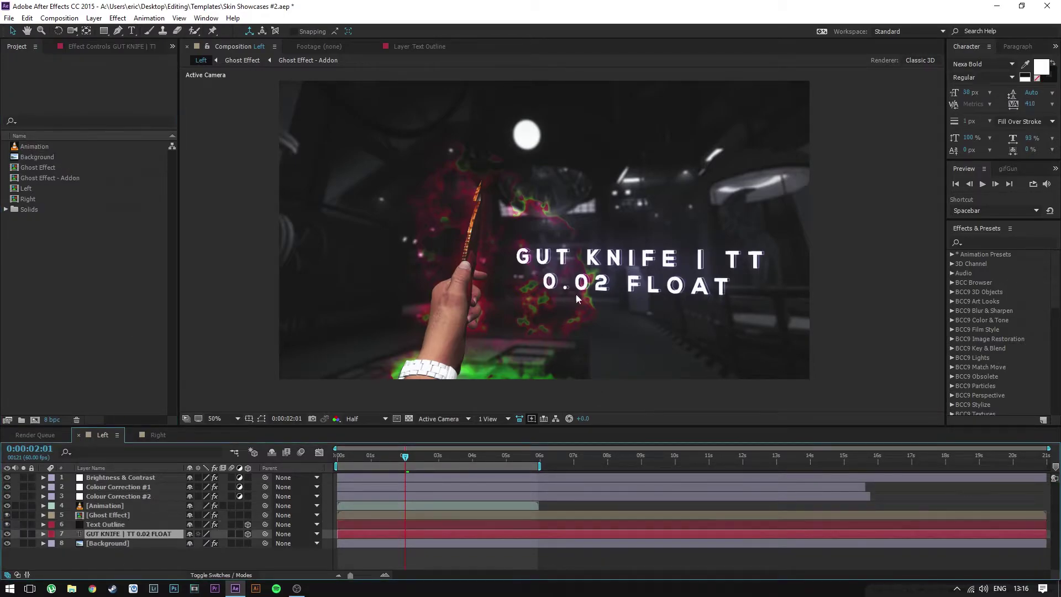
click(7, 533)
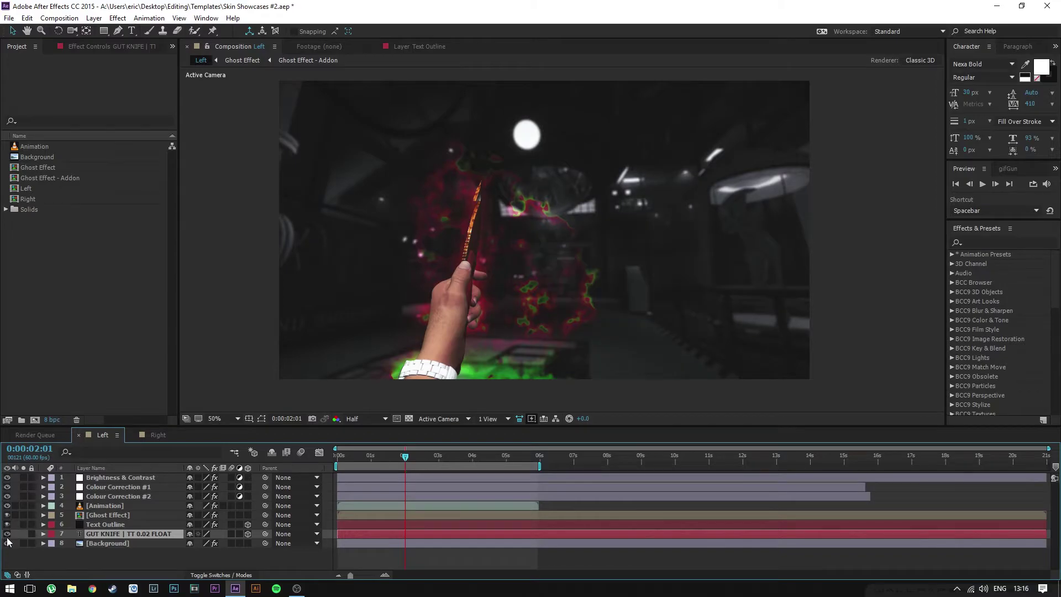
click(7, 534)
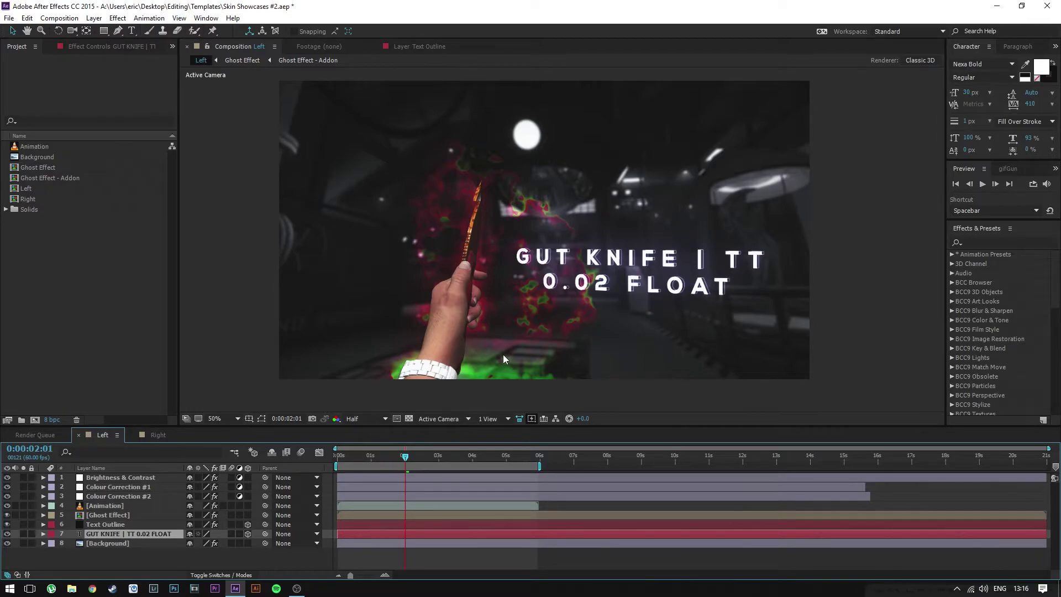
click(39, 190)
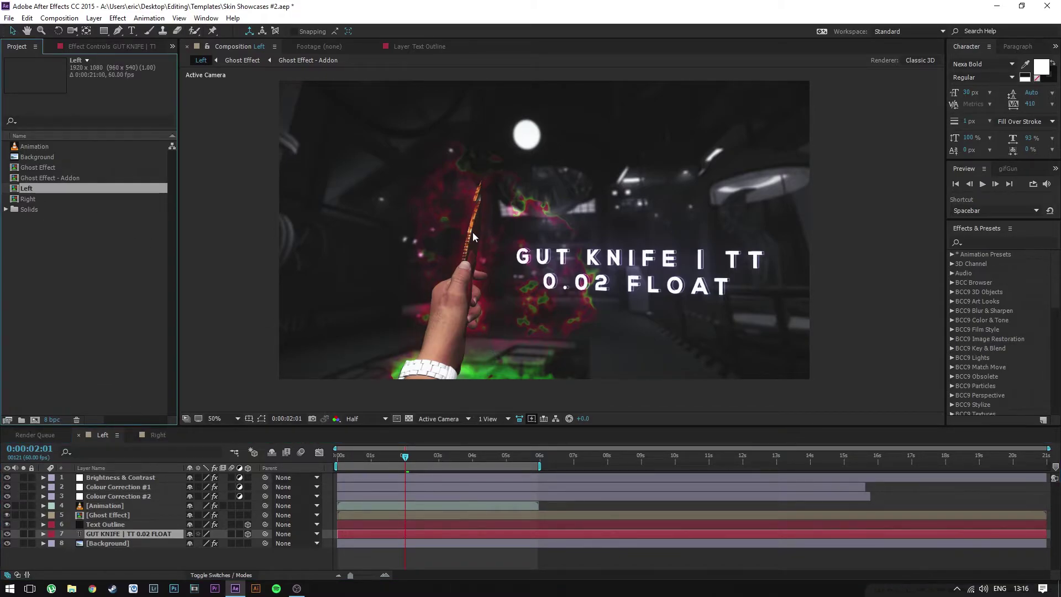
click(157, 435)
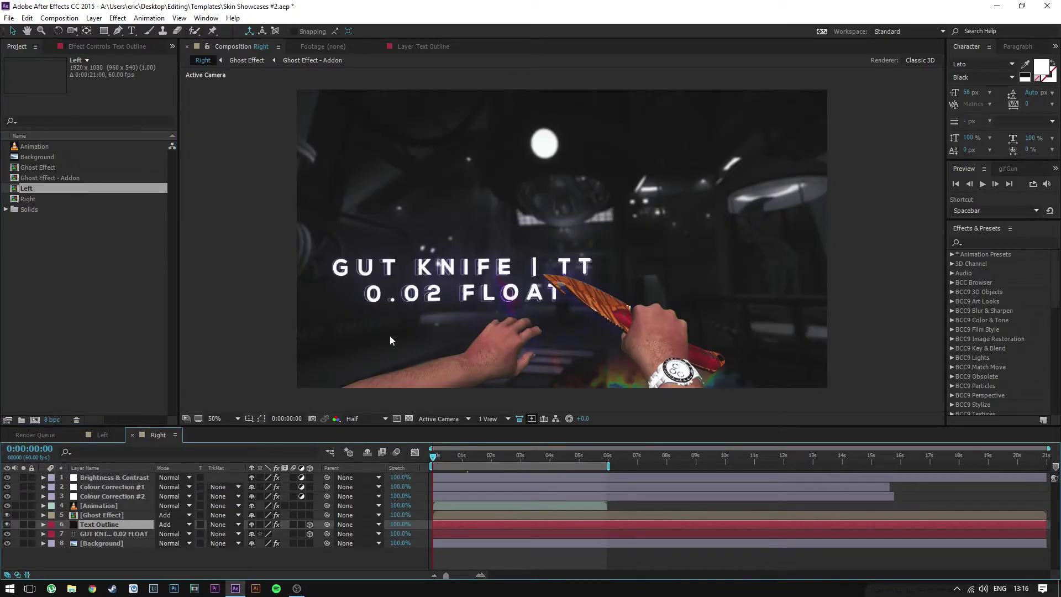
click(103, 436)
click(158, 435)
click(103, 435)
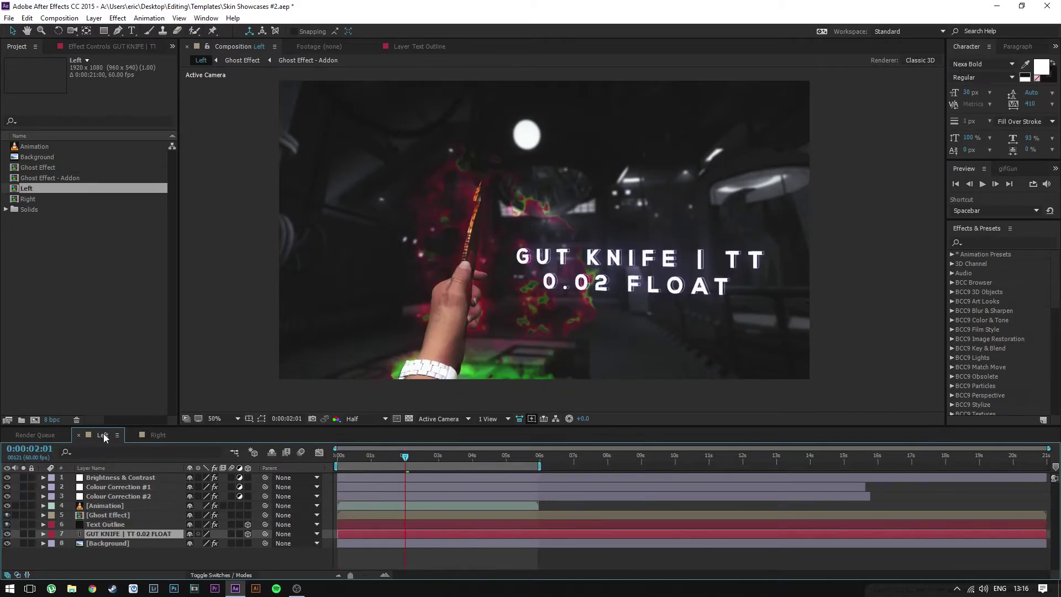
drag(400, 462, 430, 459)
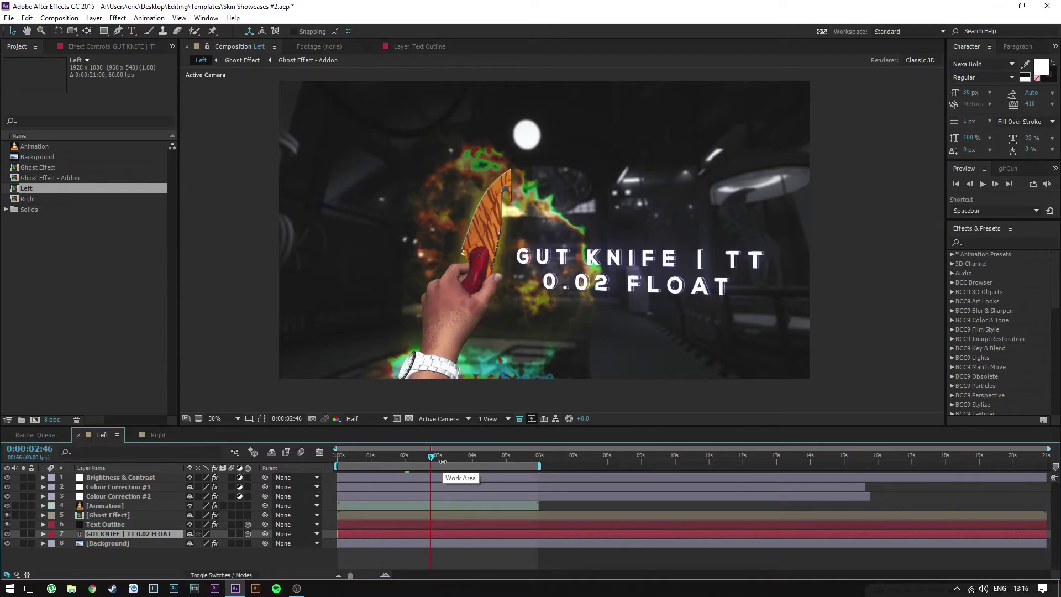
click(156, 435)
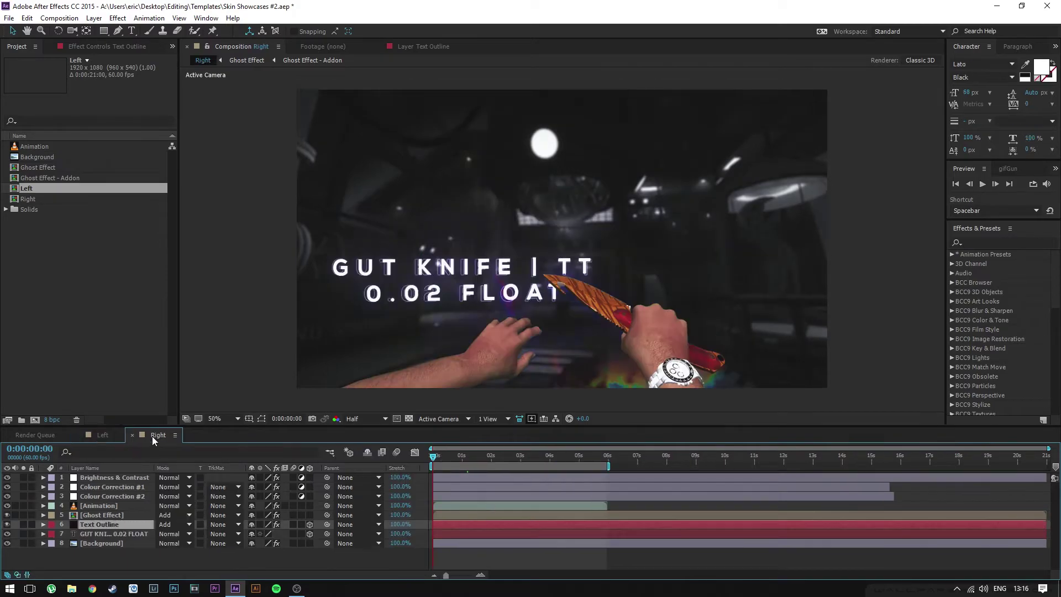
click(505, 456)
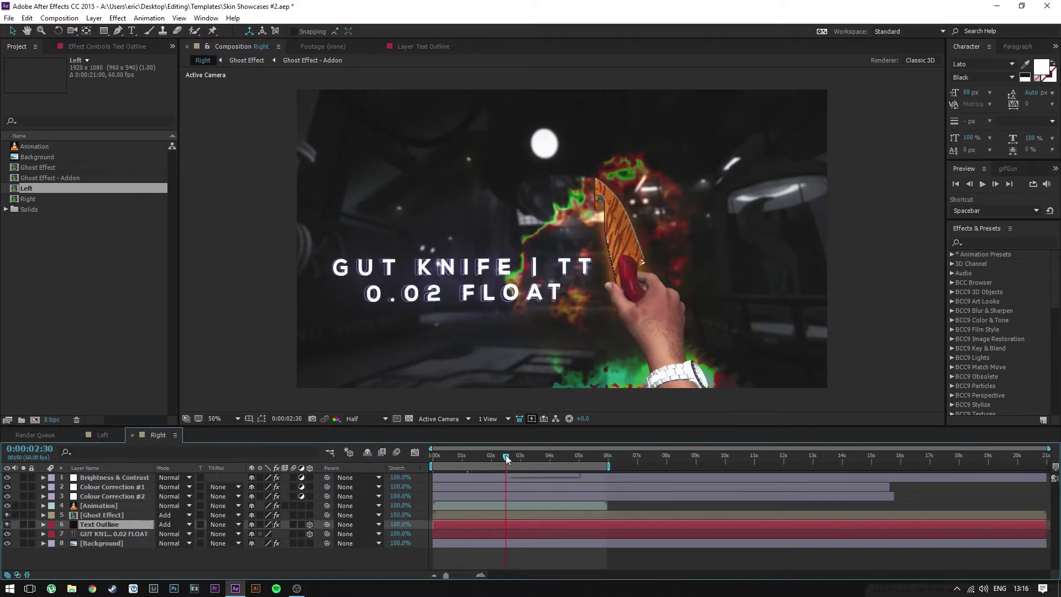
click(100, 435)
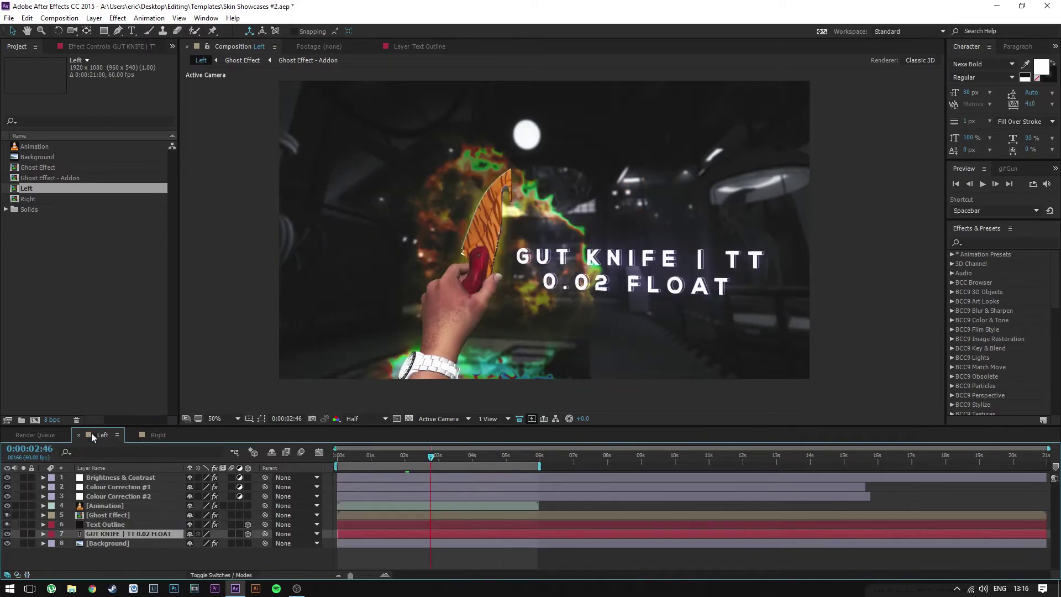
drag(435, 457, 320, 465)
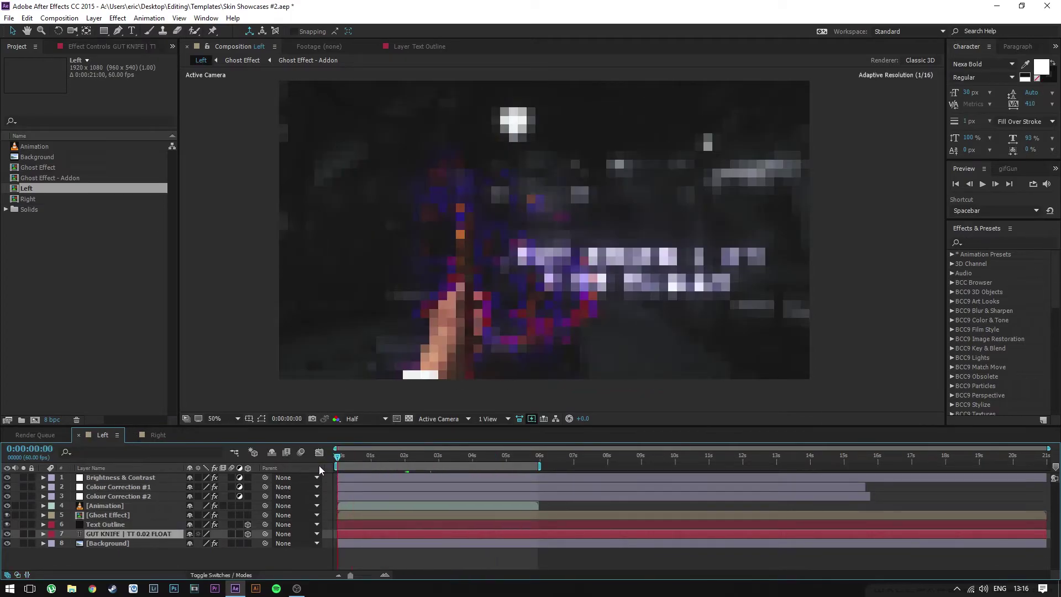
Show the Ghost Effect layer's Hue/Saturation effect in Effect Controls and expand it in the timeline
click(138, 515)
click(109, 47)
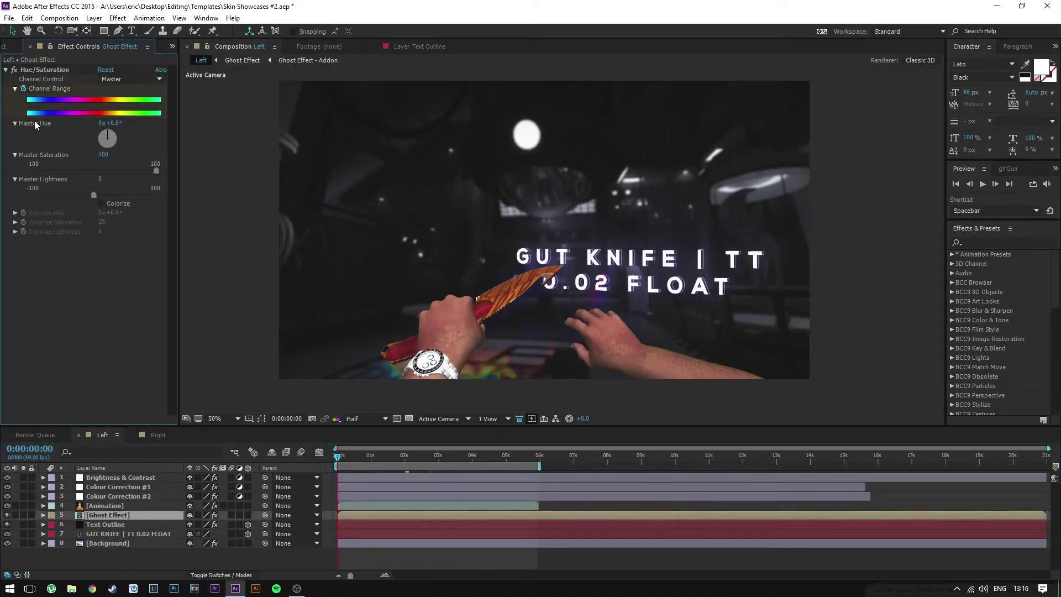
click(44, 70)
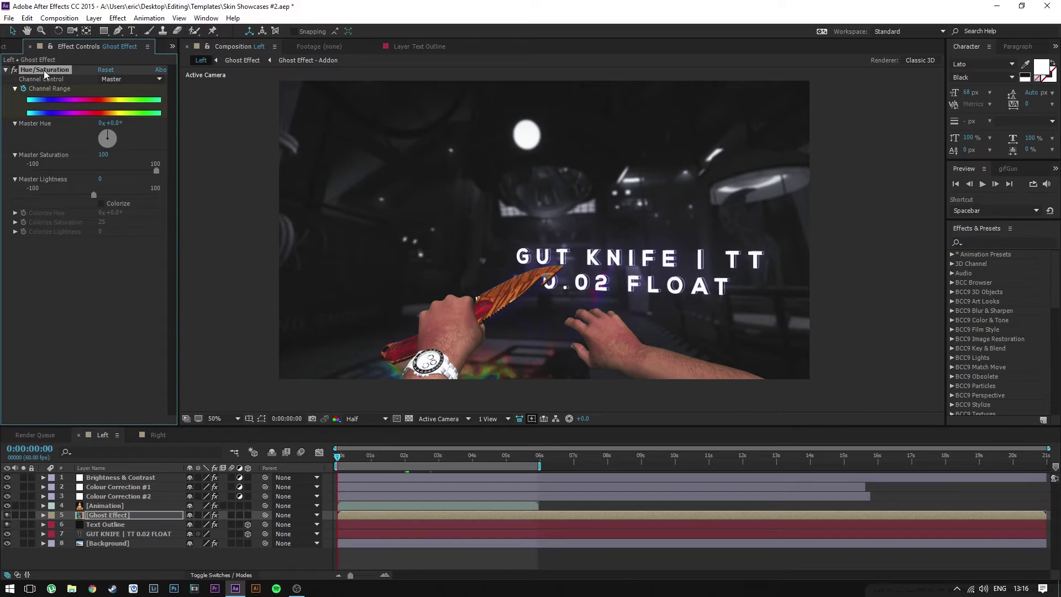
click(43, 515)
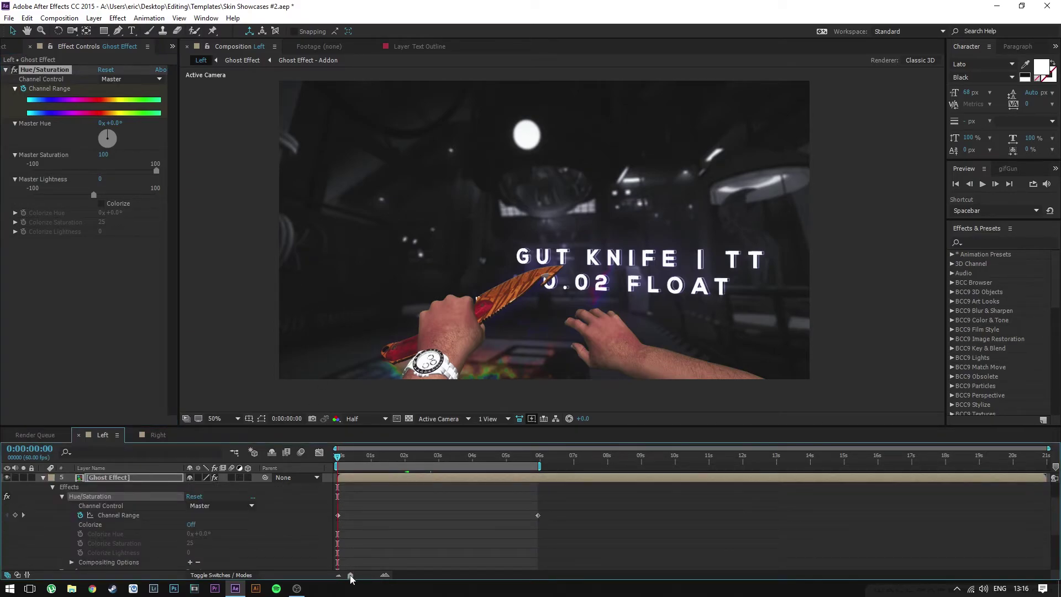
Zoom the time ruler and scrub from frame 1 to the 0:00:05:55 hue keyframe, then preview 0:00:02:32
drag(350, 576, 375, 575)
click(364, 462)
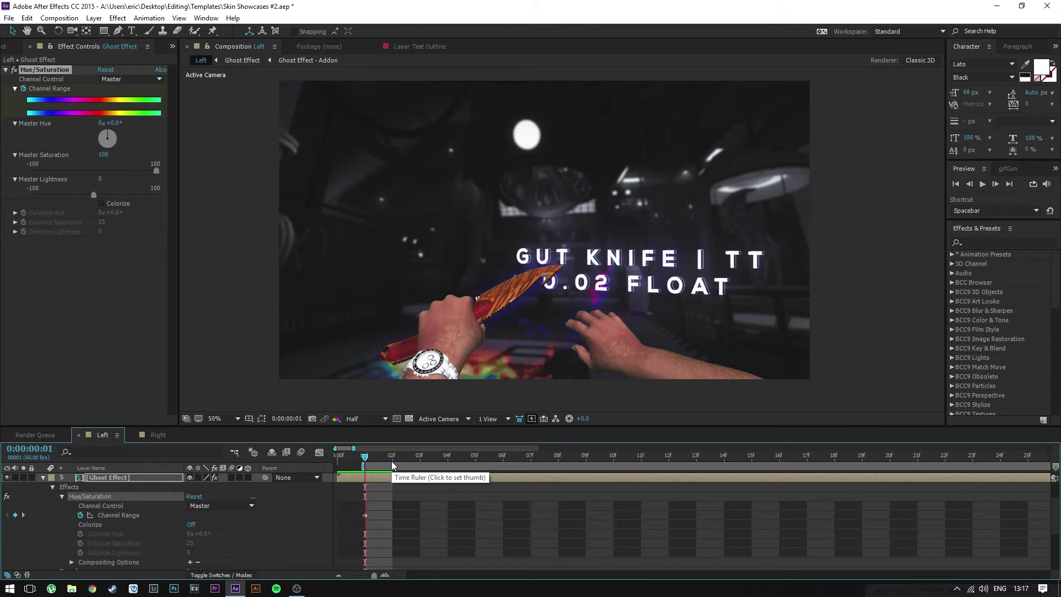
drag(375, 575, 362, 576)
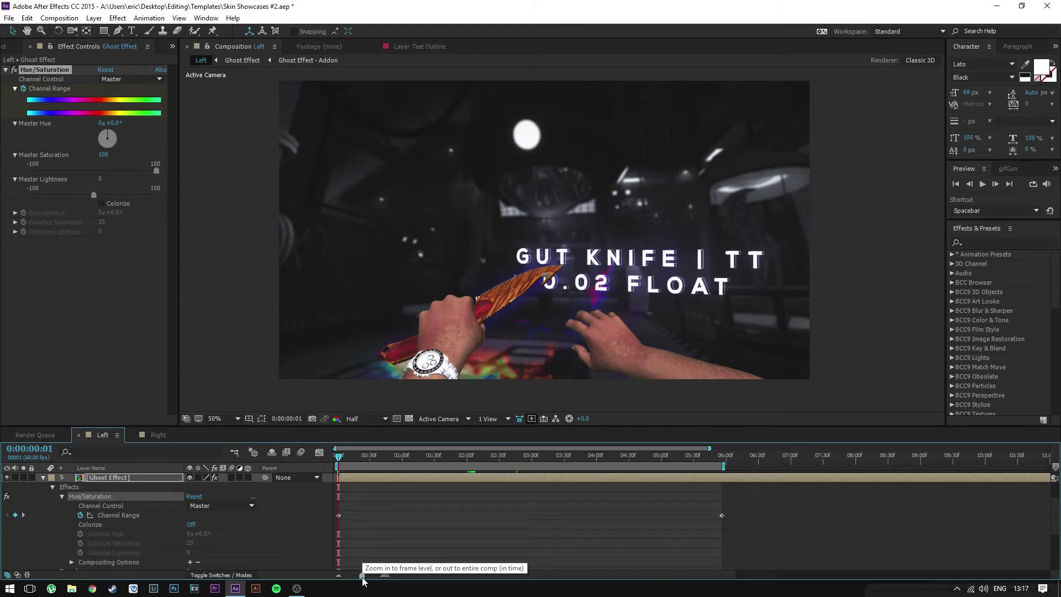
drag(363, 578, 366, 577)
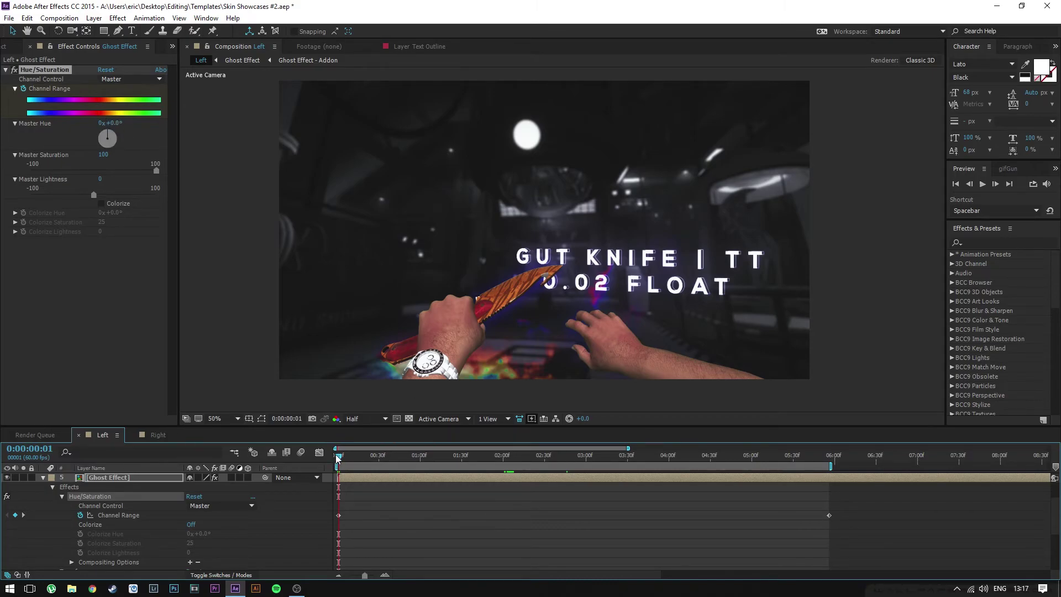
drag(338, 459, 830, 465)
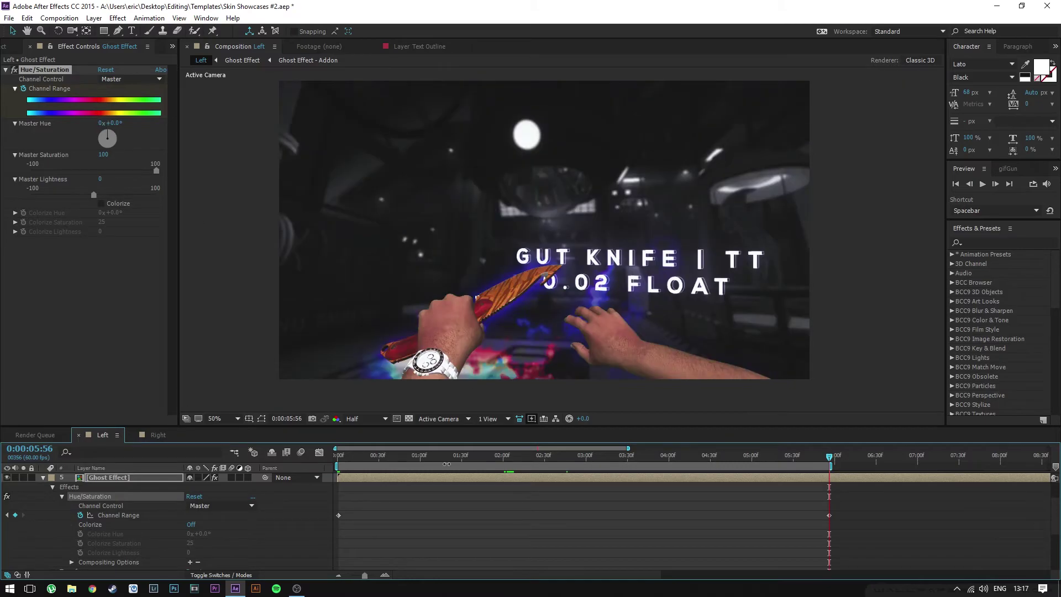
click(22, 518)
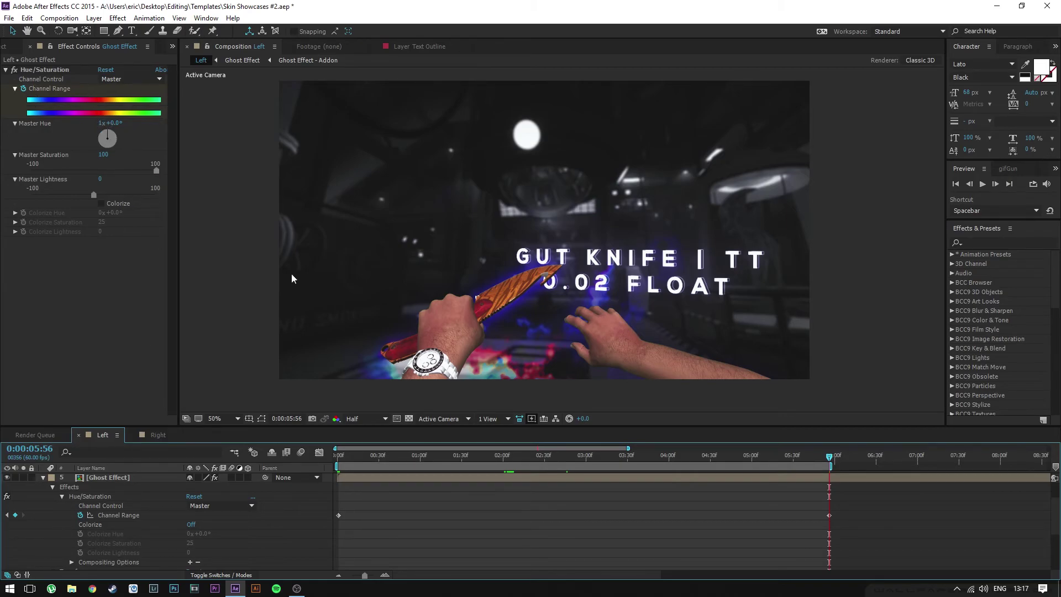
drag(474, 455, 663, 453)
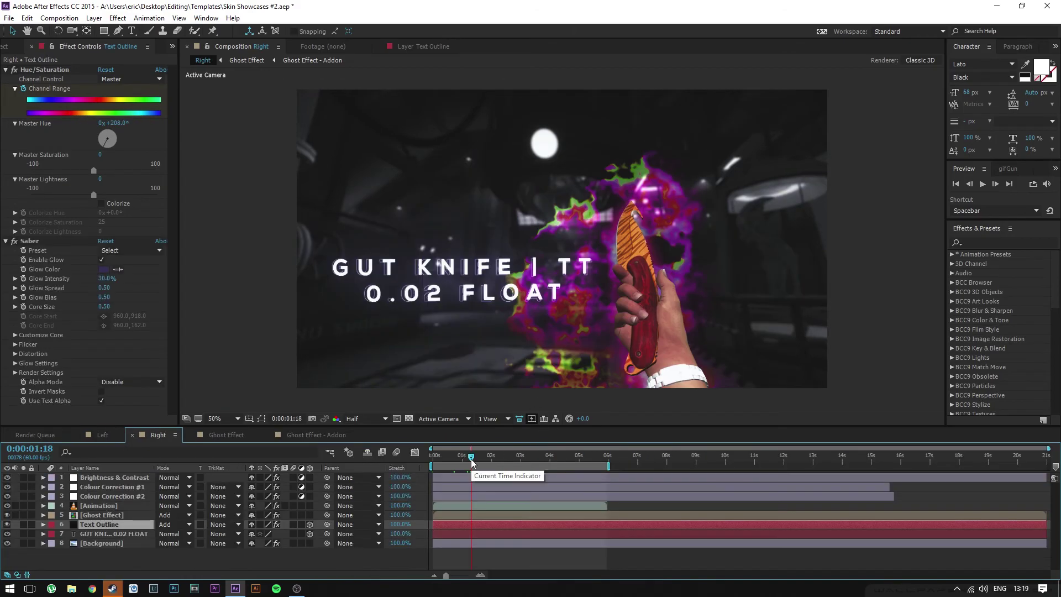
Jump to 0:00:03:54 in the Right composition to preview the glowing knife frame
click(547, 457)
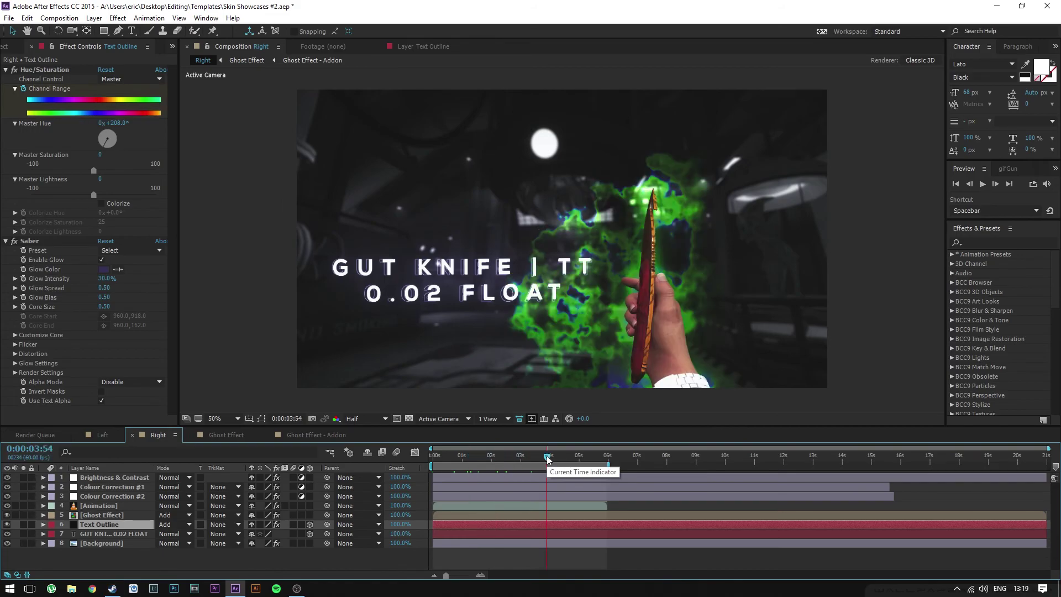